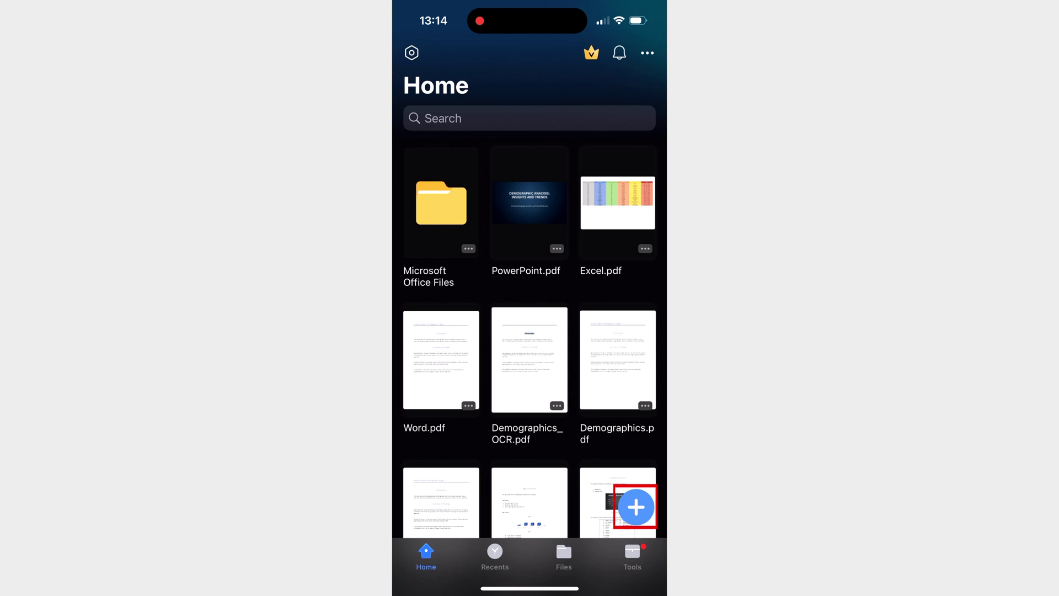
# Import the article photo from Photos and open picture.jpeg from Home.
pyautogui.click(636, 506)
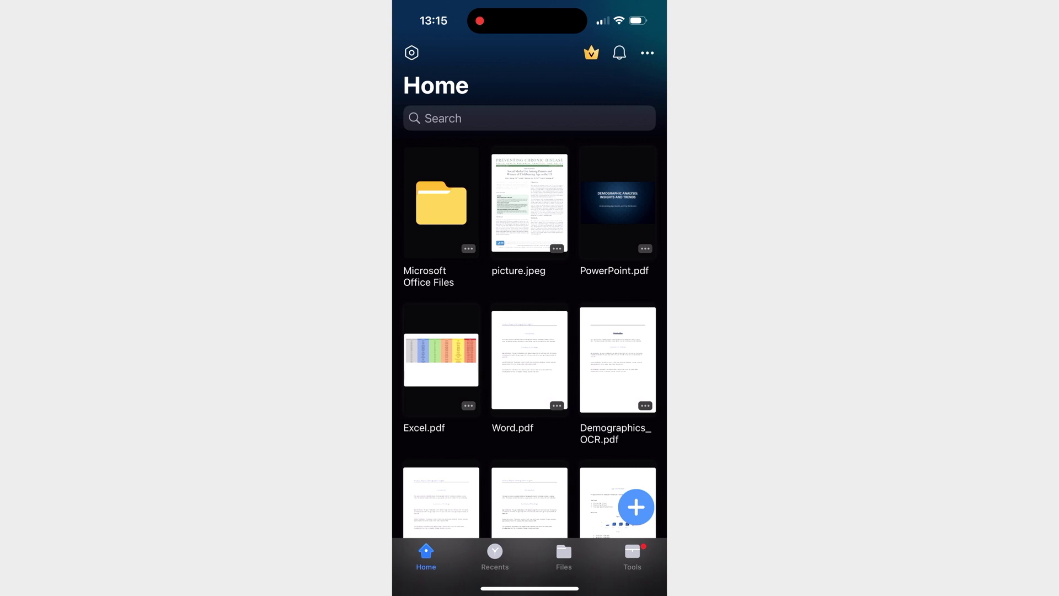
pyautogui.click(529, 202)
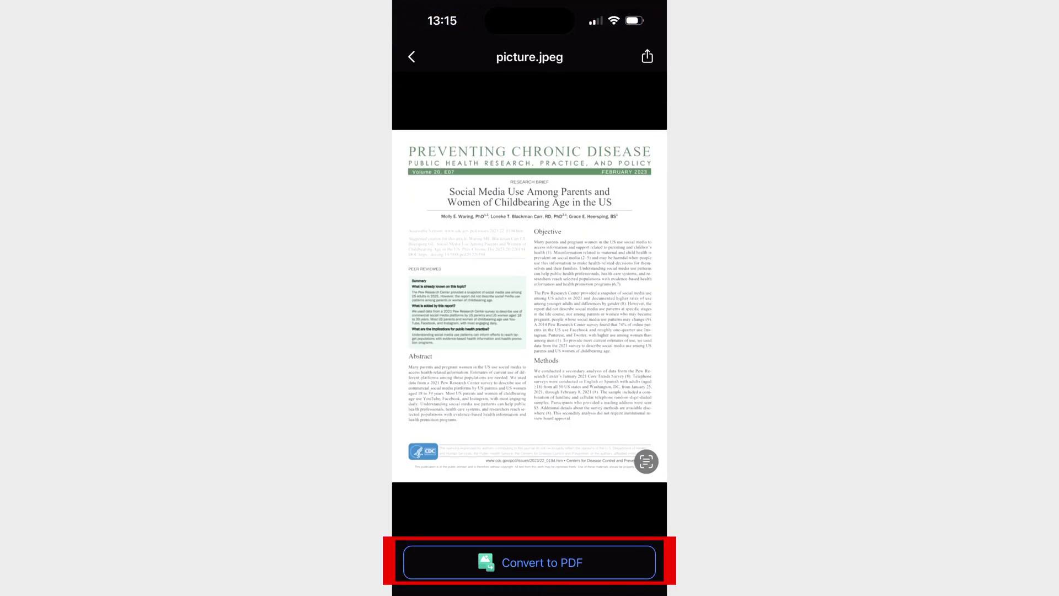
# Convert picture.jpeg to PDF and OCR it in English into picture_OCR.pdf.
pyautogui.click(529, 562)
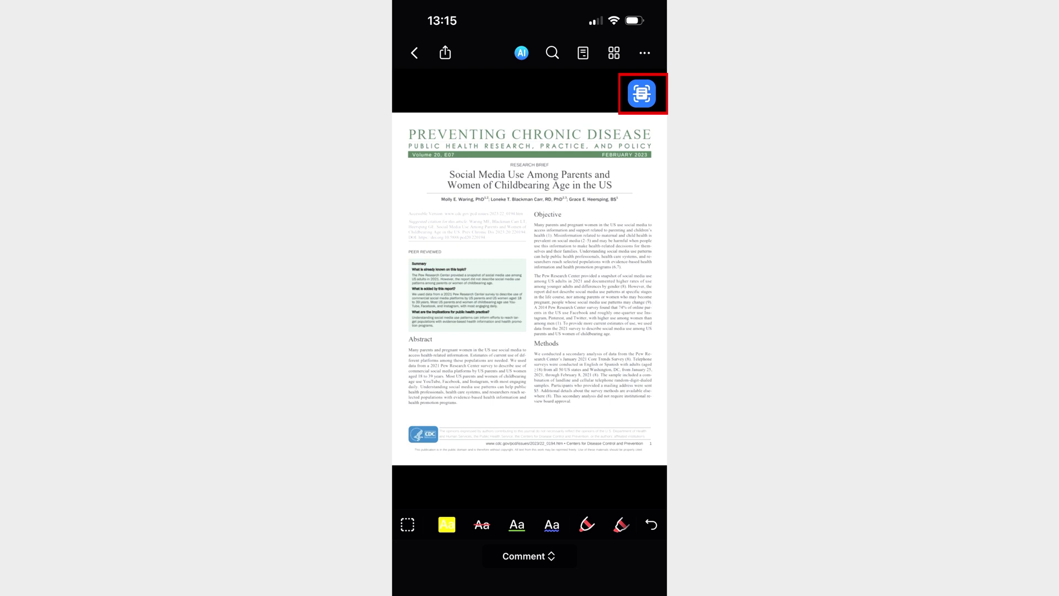
pyautogui.click(642, 93)
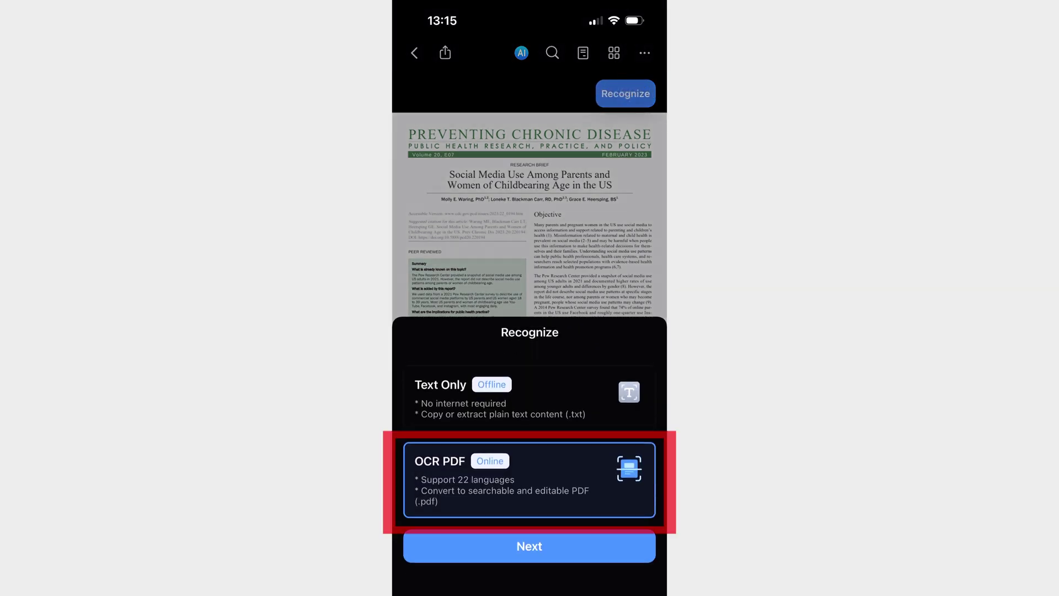
pyautogui.click(530, 548)
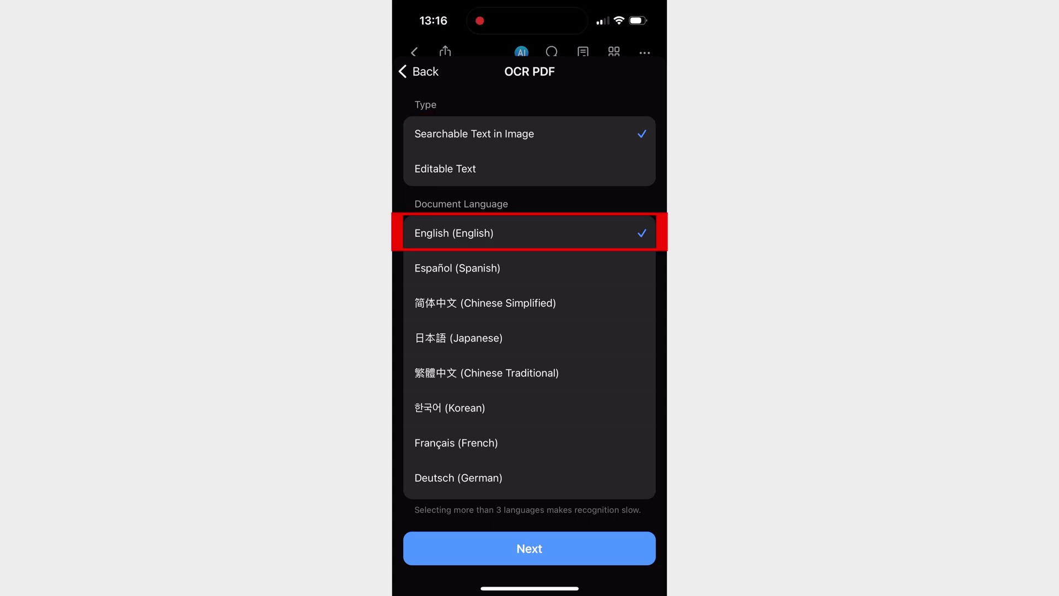
pyautogui.click(529, 548)
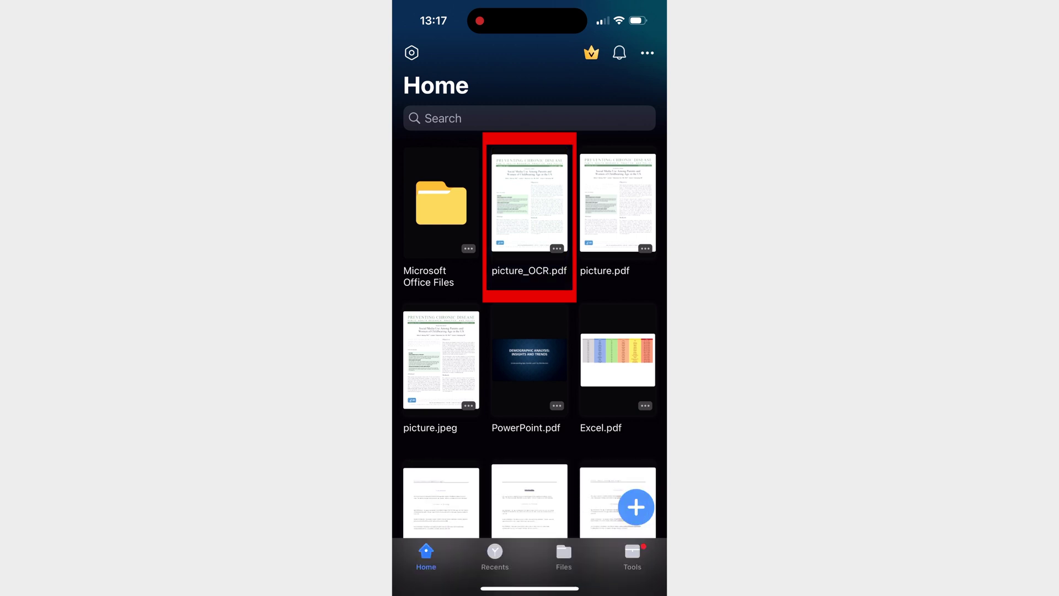
# Open picture_OCR.pdf and switch to Fill & Sign mode.
pyautogui.click(529, 205)
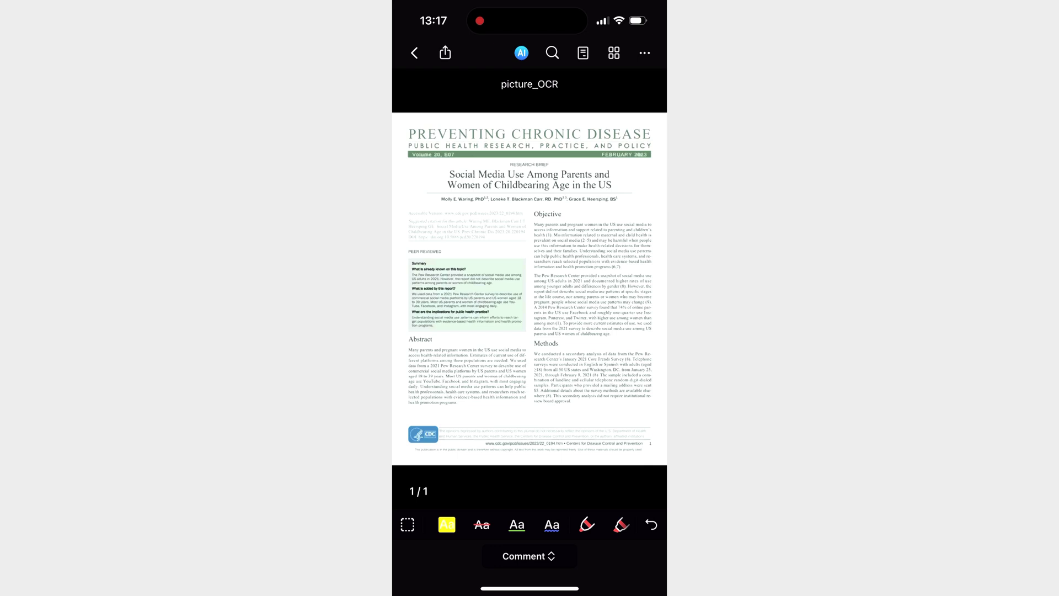
pyautogui.click(458, 135)
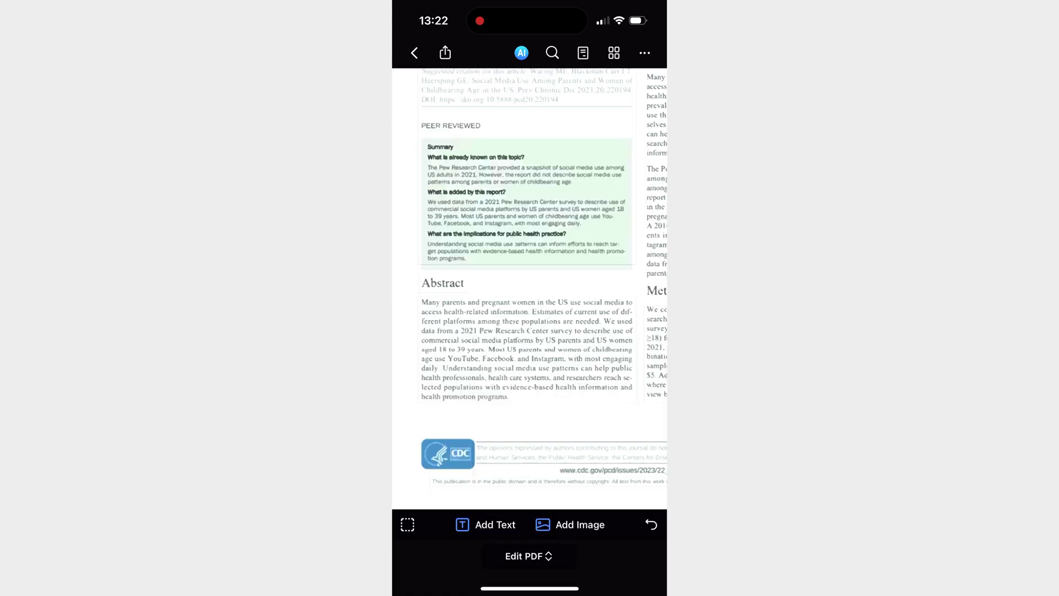
pyautogui.click(528, 556)
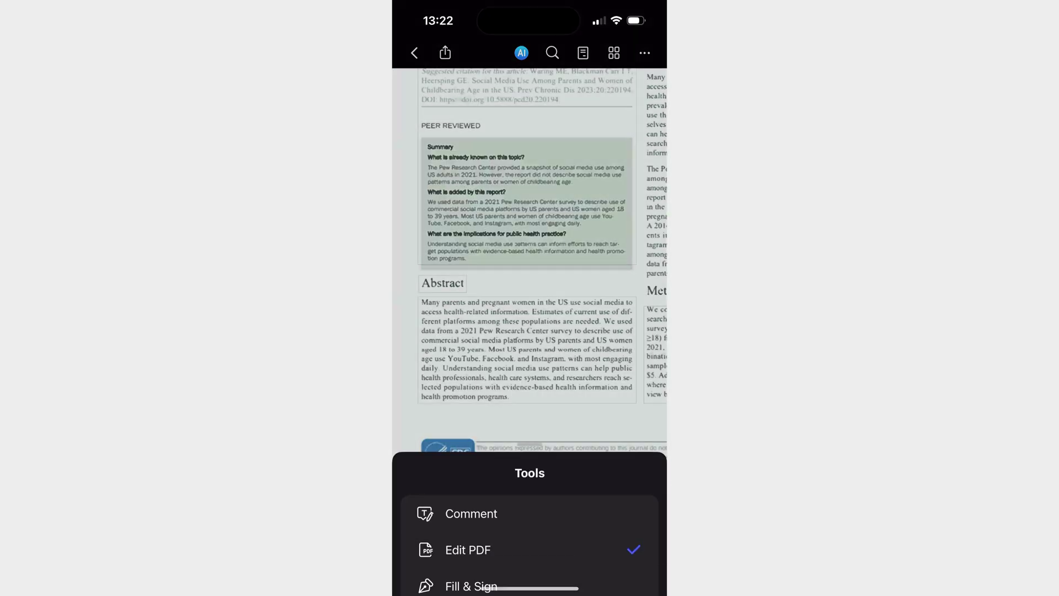
pyautogui.click(473, 487)
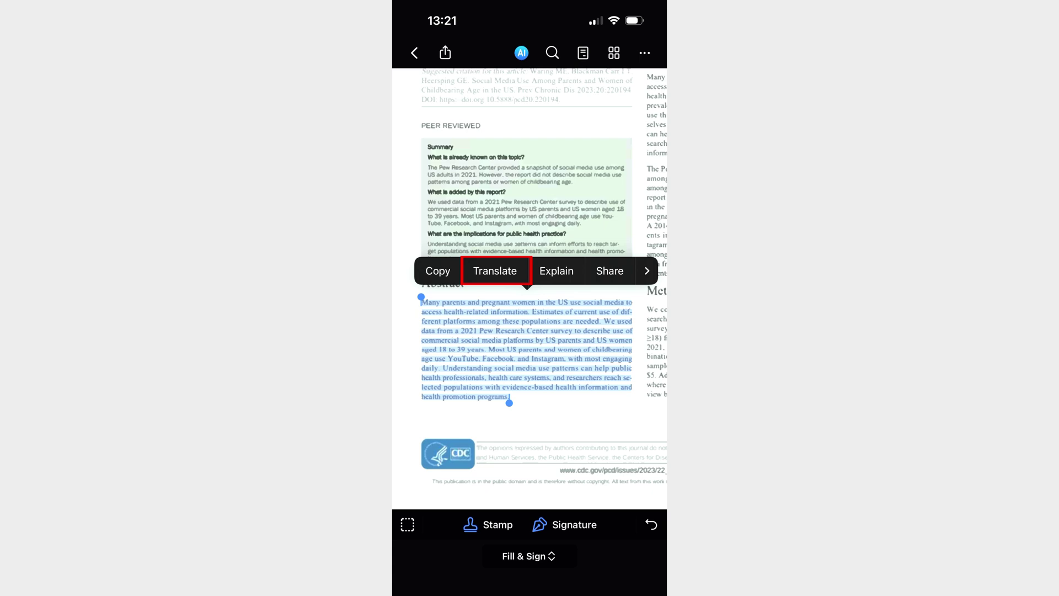
# Translate the selected Abstract paragraph into Spanish.
pyautogui.click(495, 270)
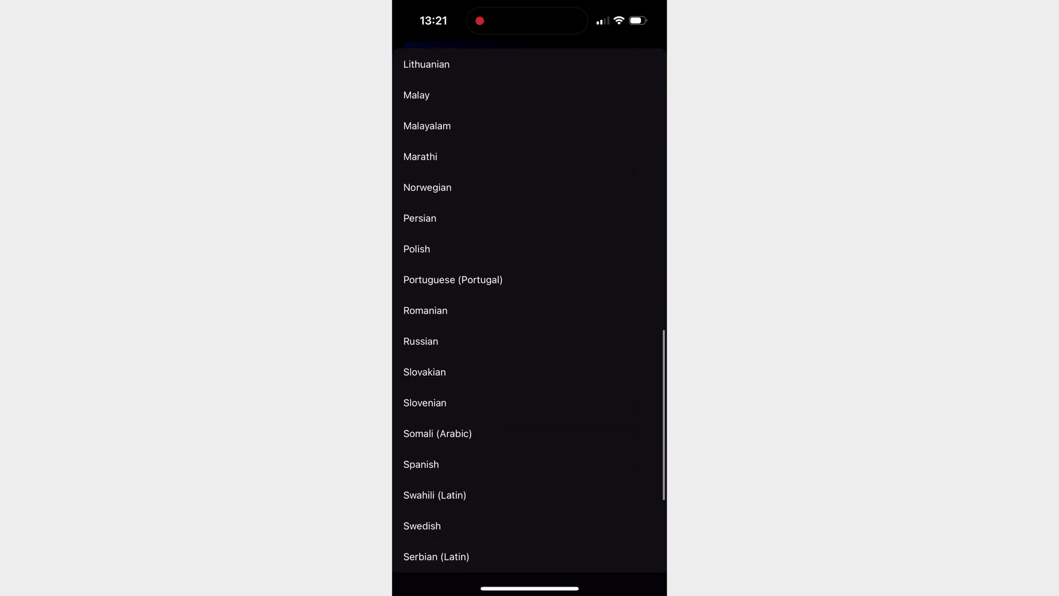
pyautogui.click(421, 464)
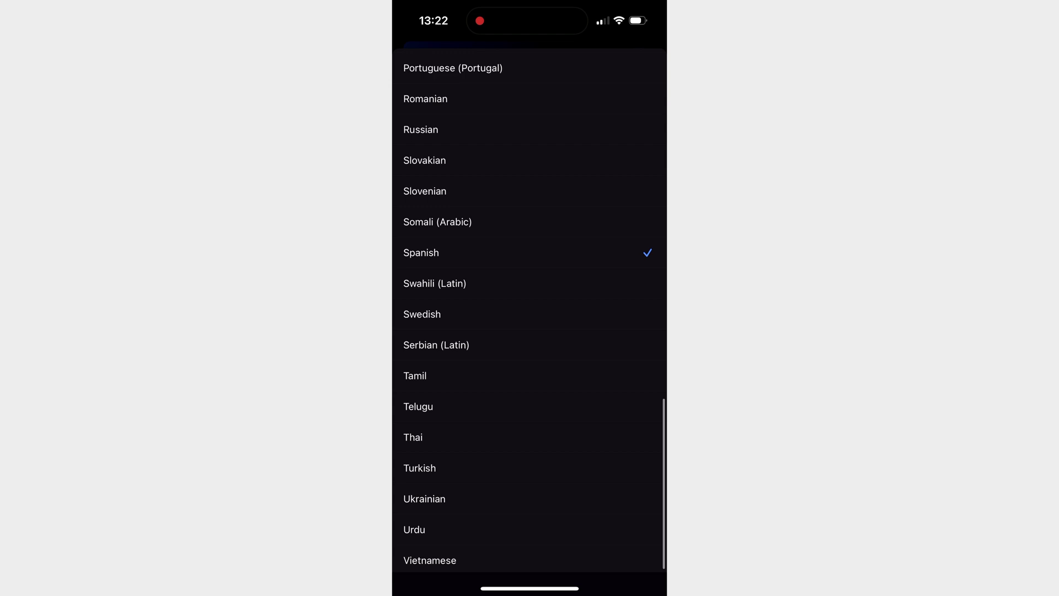
pyautogui.scroll(4, 530, 309)
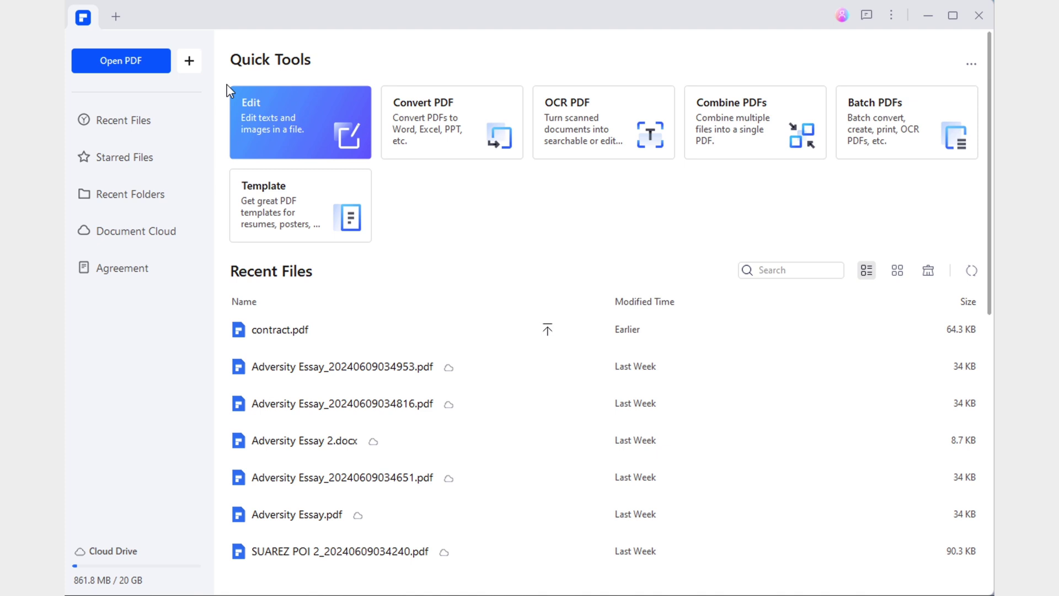
# Create a new PDF from the picture.jpg scan on disk.
pyautogui.click(192, 65)
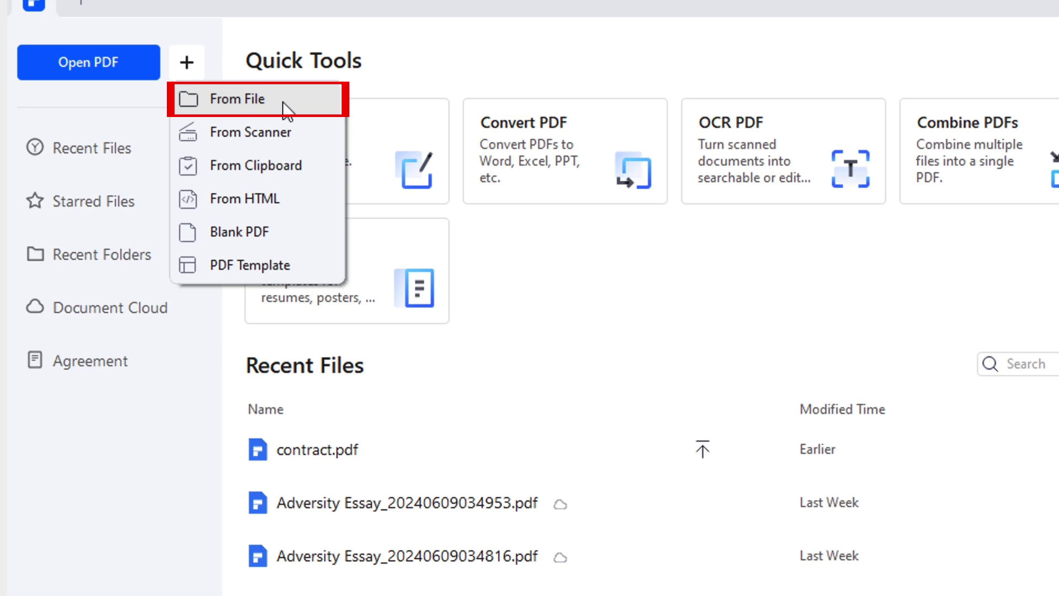
pyautogui.click(287, 104)
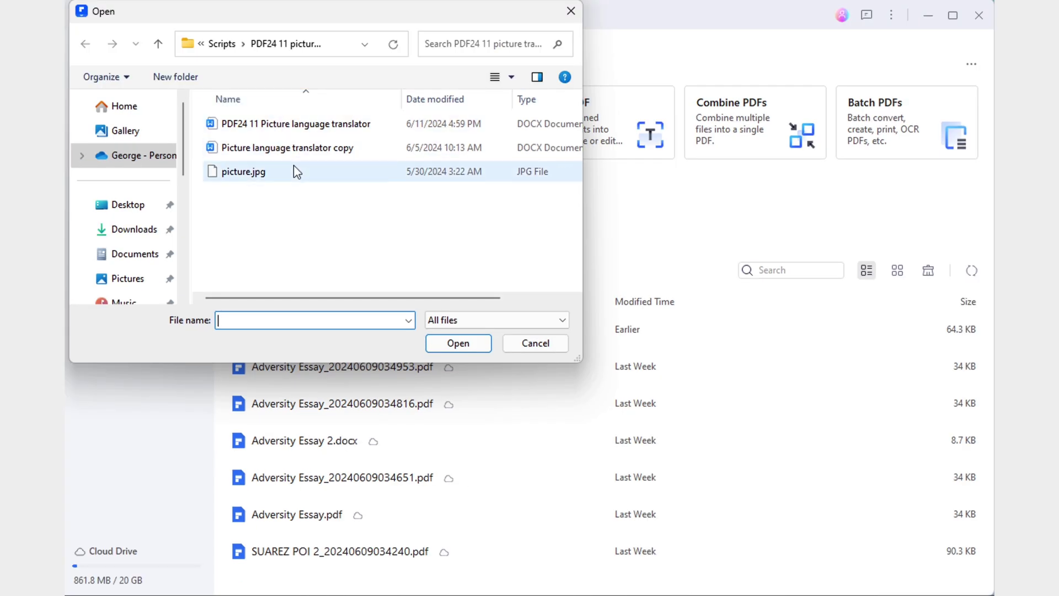
pyautogui.click(294, 166)
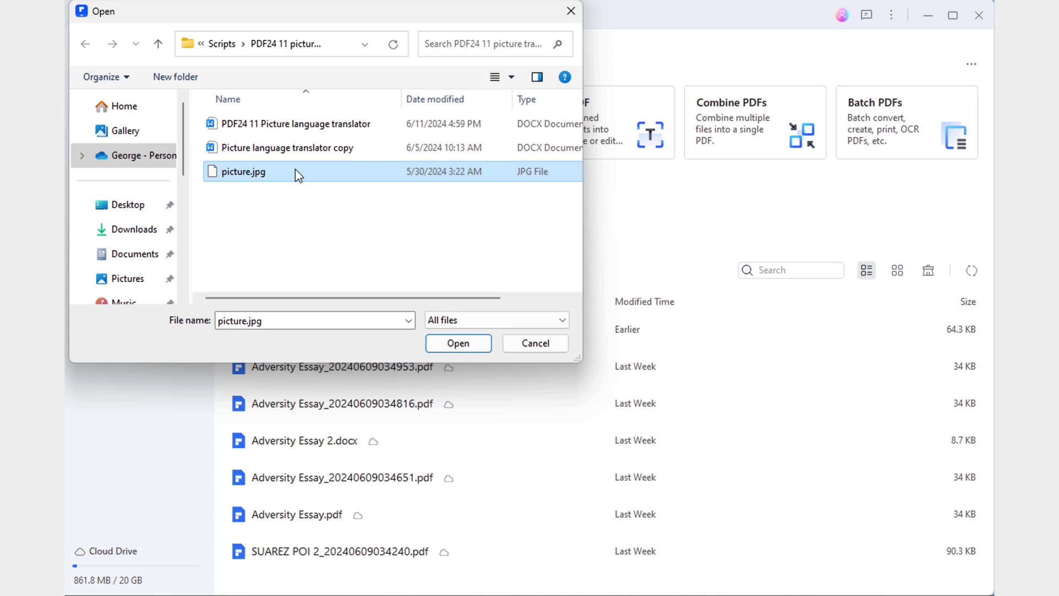
pyautogui.click(471, 342)
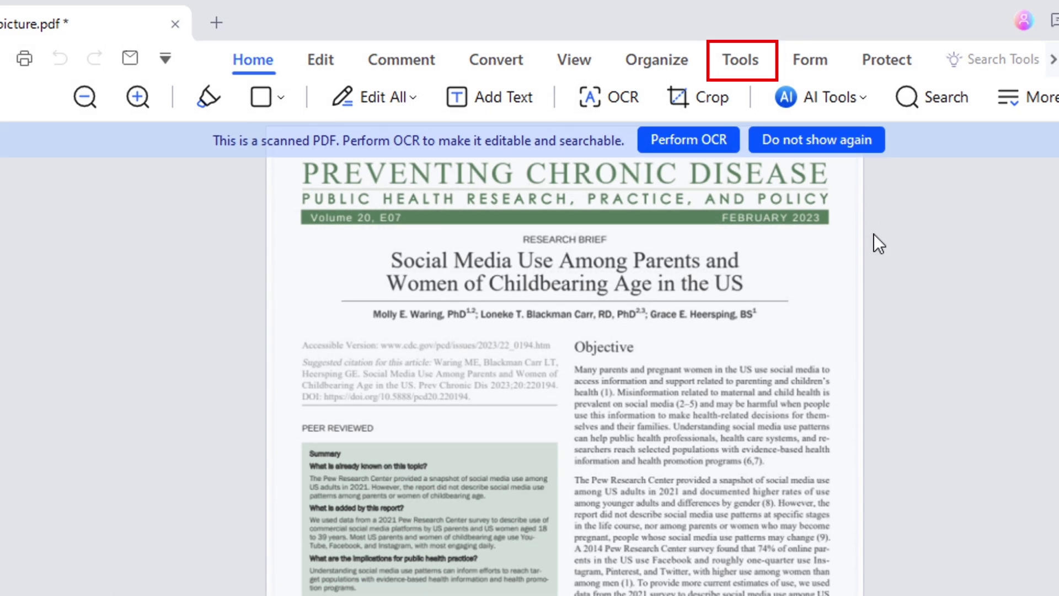
# OCR all pages of picture.pdf as editable English text.
pyautogui.click(756, 55)
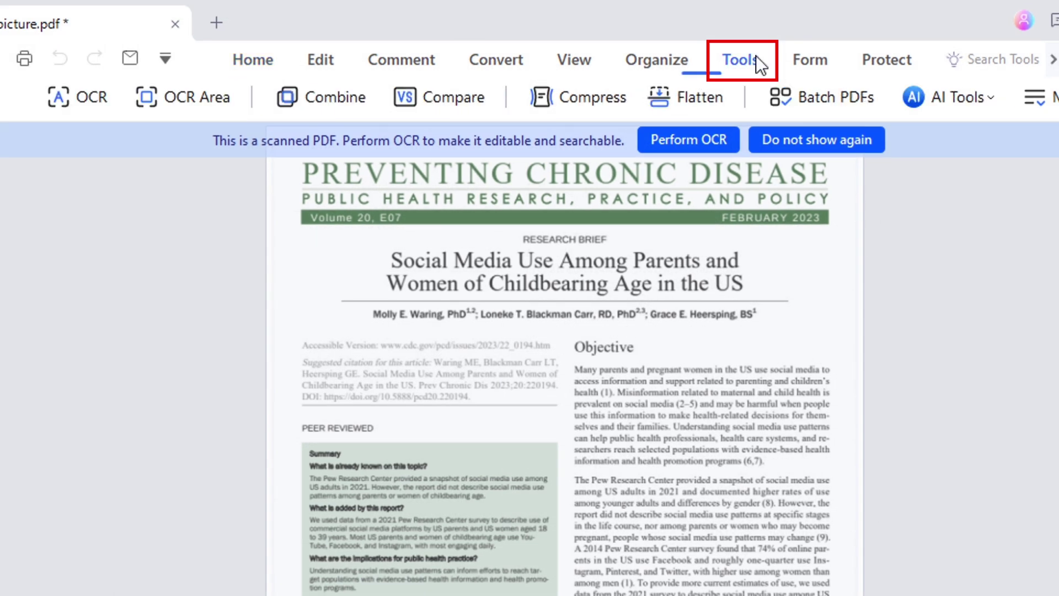
pyautogui.click(87, 101)
pyautogui.click(499, 119)
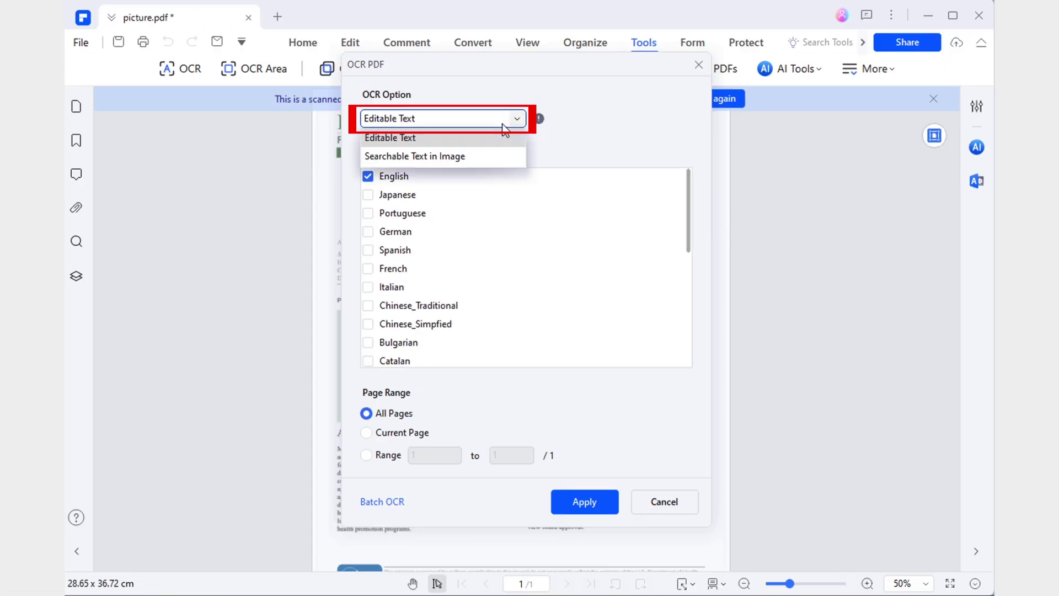
pyautogui.click(478, 137)
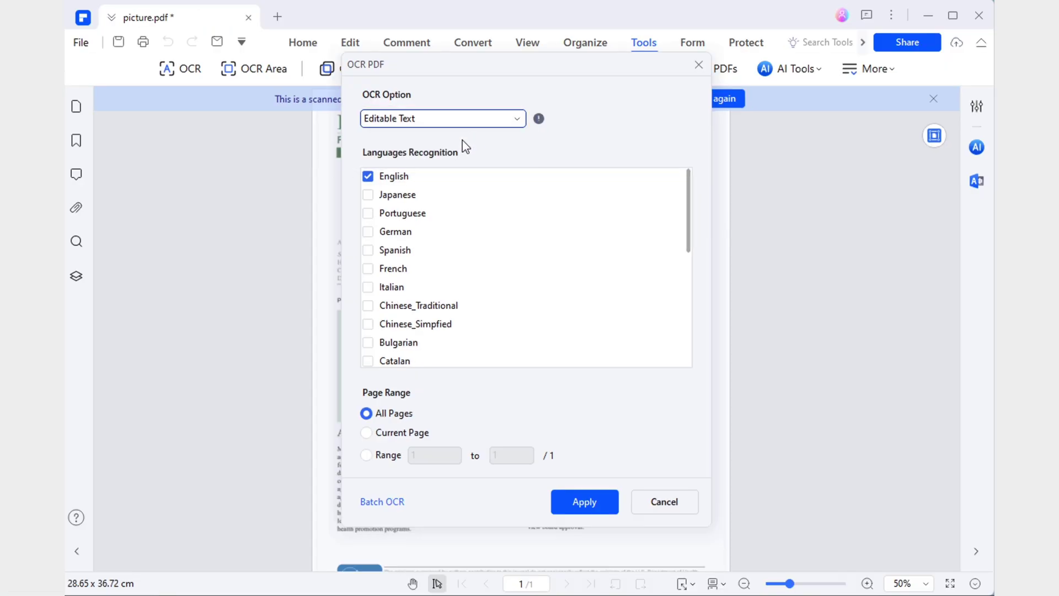
pyautogui.click(368, 177)
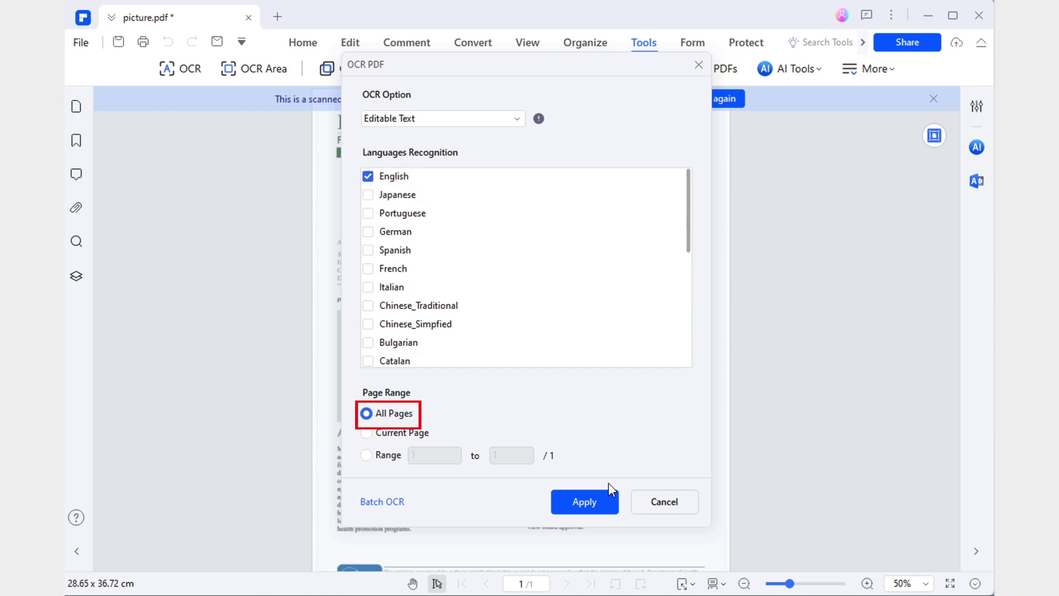
pyautogui.click(610, 508)
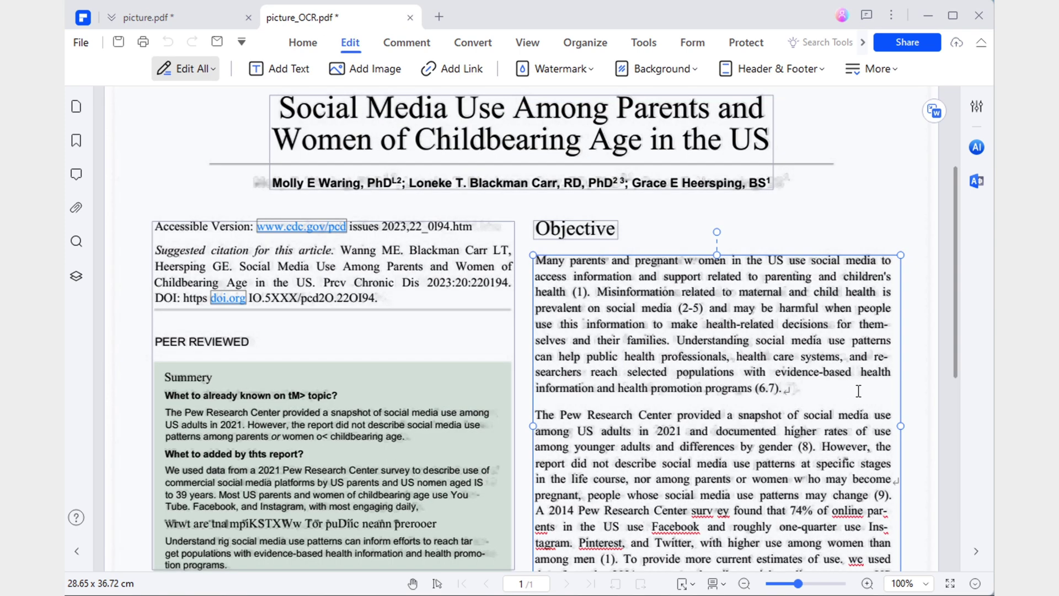
# AI-translate the first Objective paragraph into Spanish.
pyautogui.moveTo(859, 391); pyautogui.dragTo(534, 268)
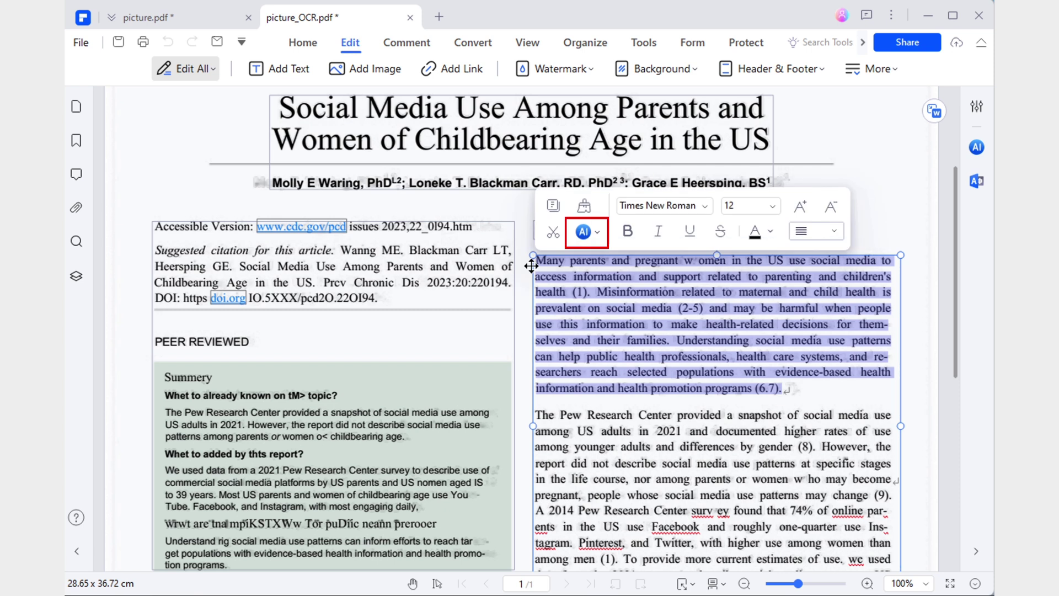
pyautogui.click(589, 236)
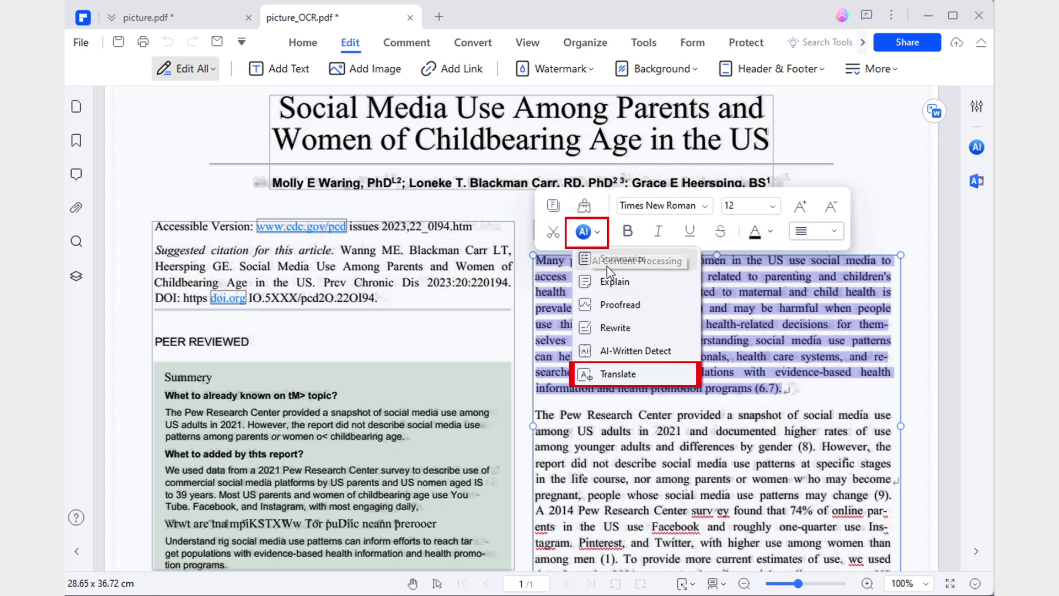
pyautogui.click(677, 378)
pyautogui.click(618, 422)
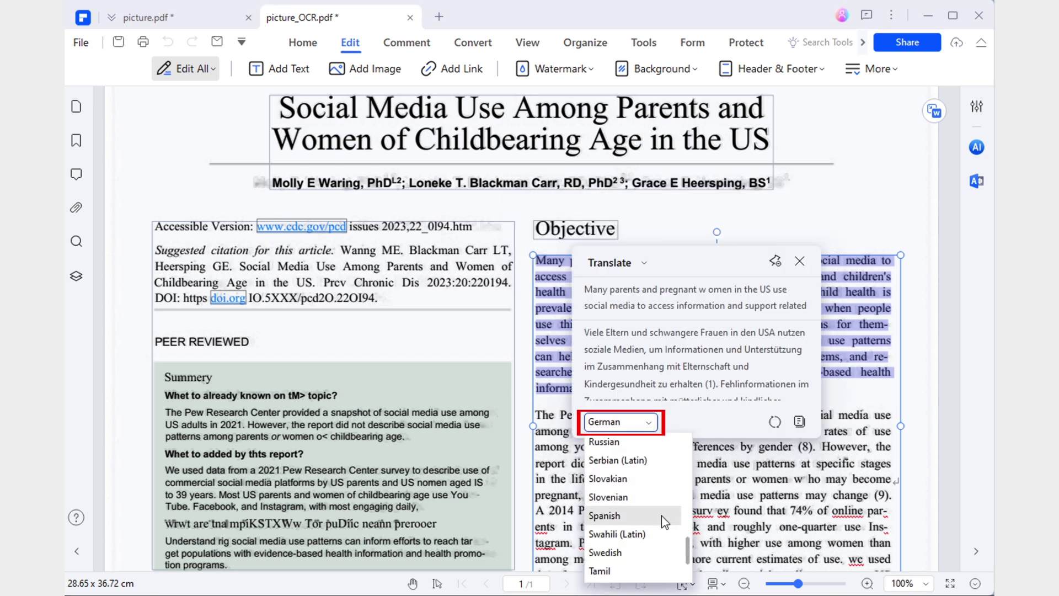
pyautogui.click(661, 515)
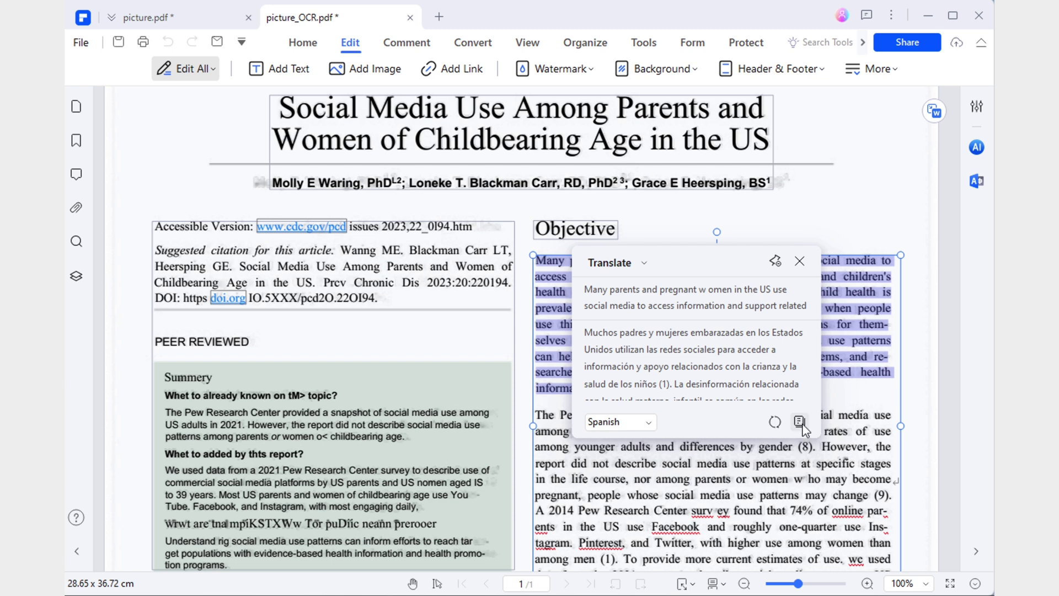
# Replace the English Objective paragraph with the pasted Spanish translation.
pyautogui.press('Delete')
pyautogui.rightClick(614, 261)
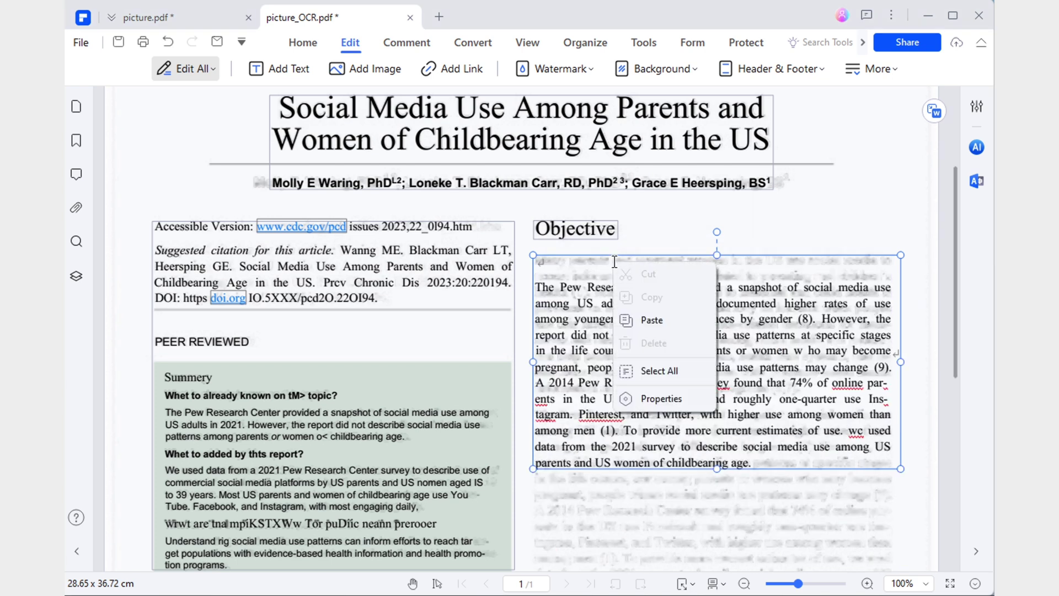
pyautogui.click(646, 314)
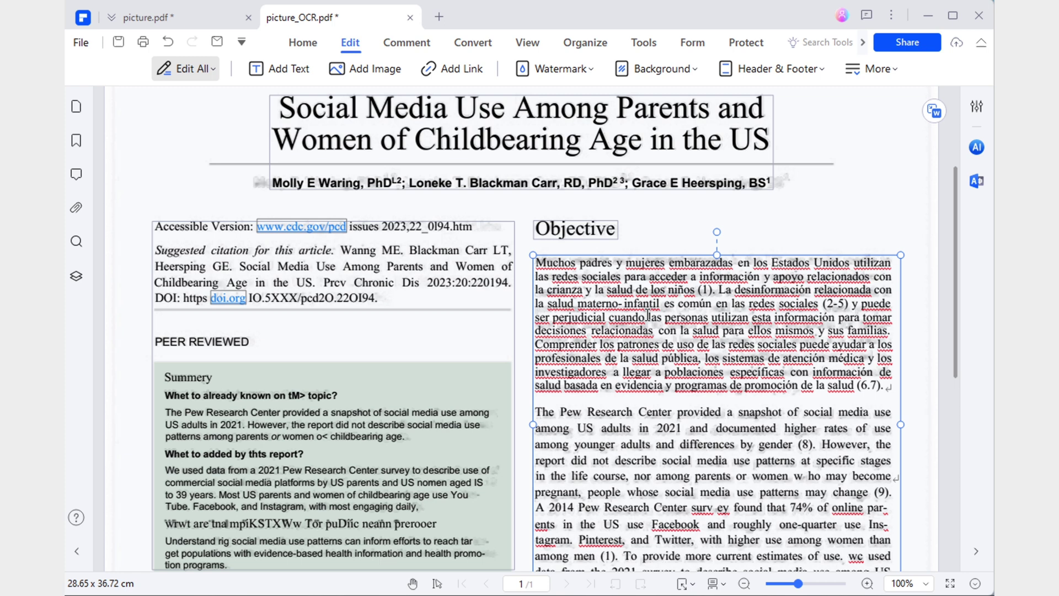